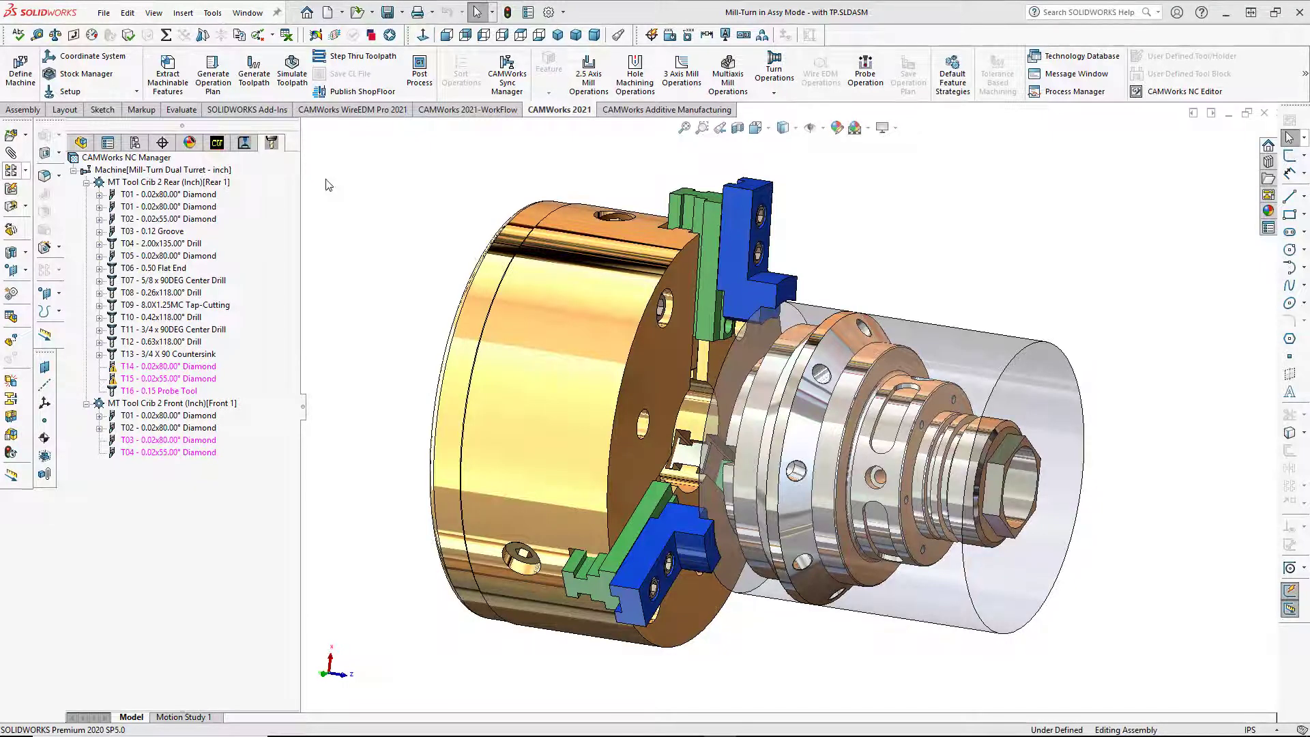
Play the mill-turn toolpath simulation, then advance the probing operation two points
{"action": "left_click", "coordinate": [293, 76]}
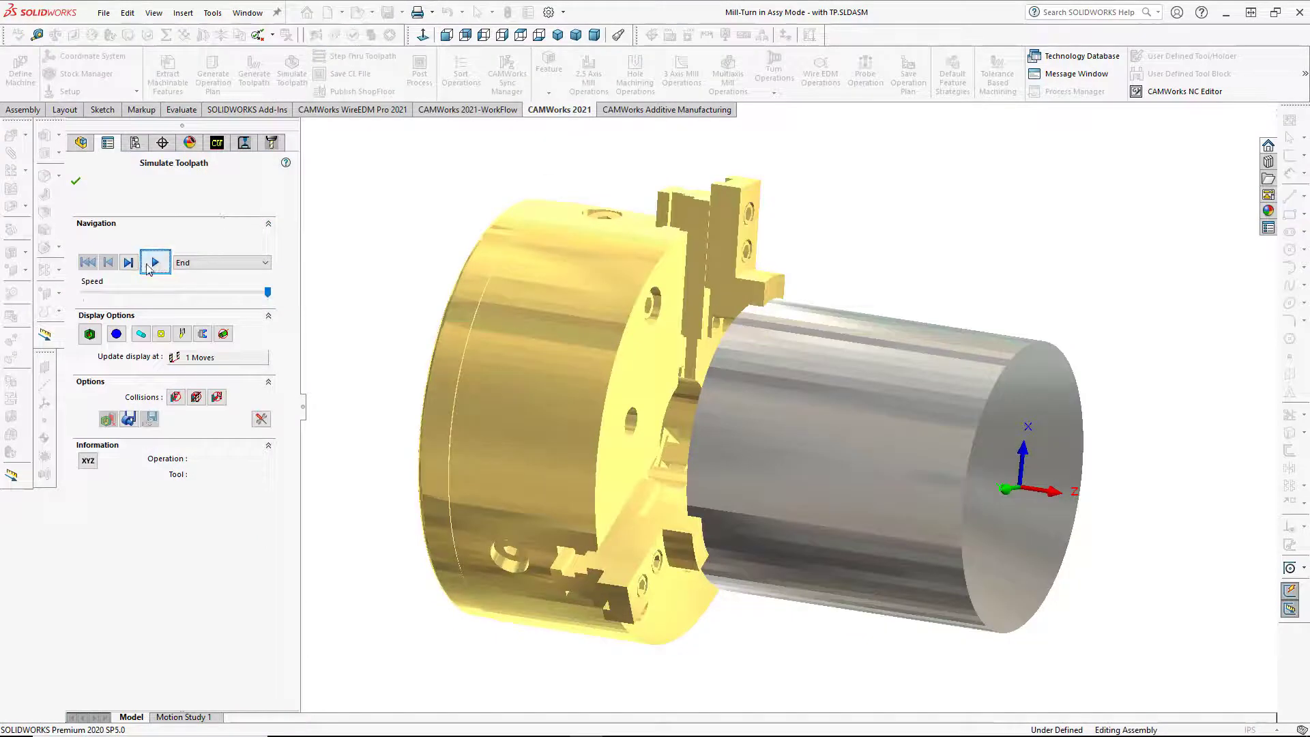
{"action": "left_click", "coordinate": [148, 267]}
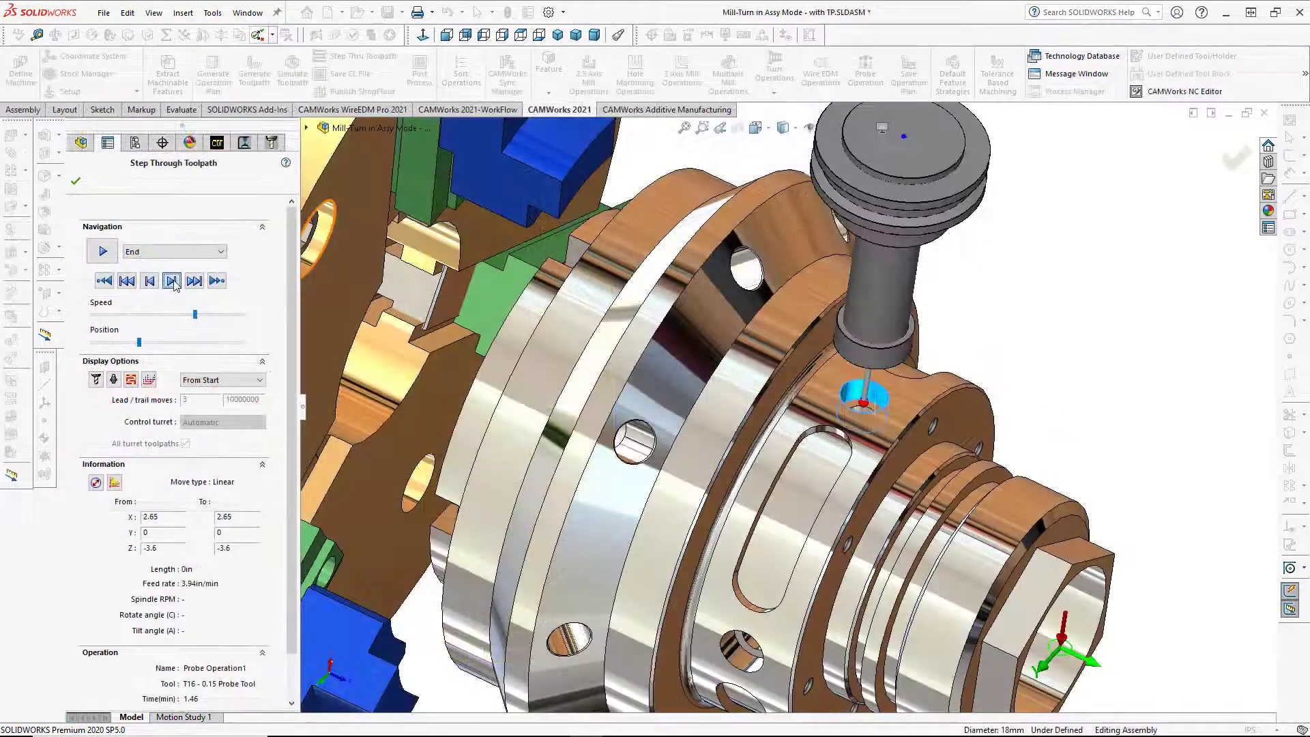
{"action": "left_click", "coordinate": [171, 280]}
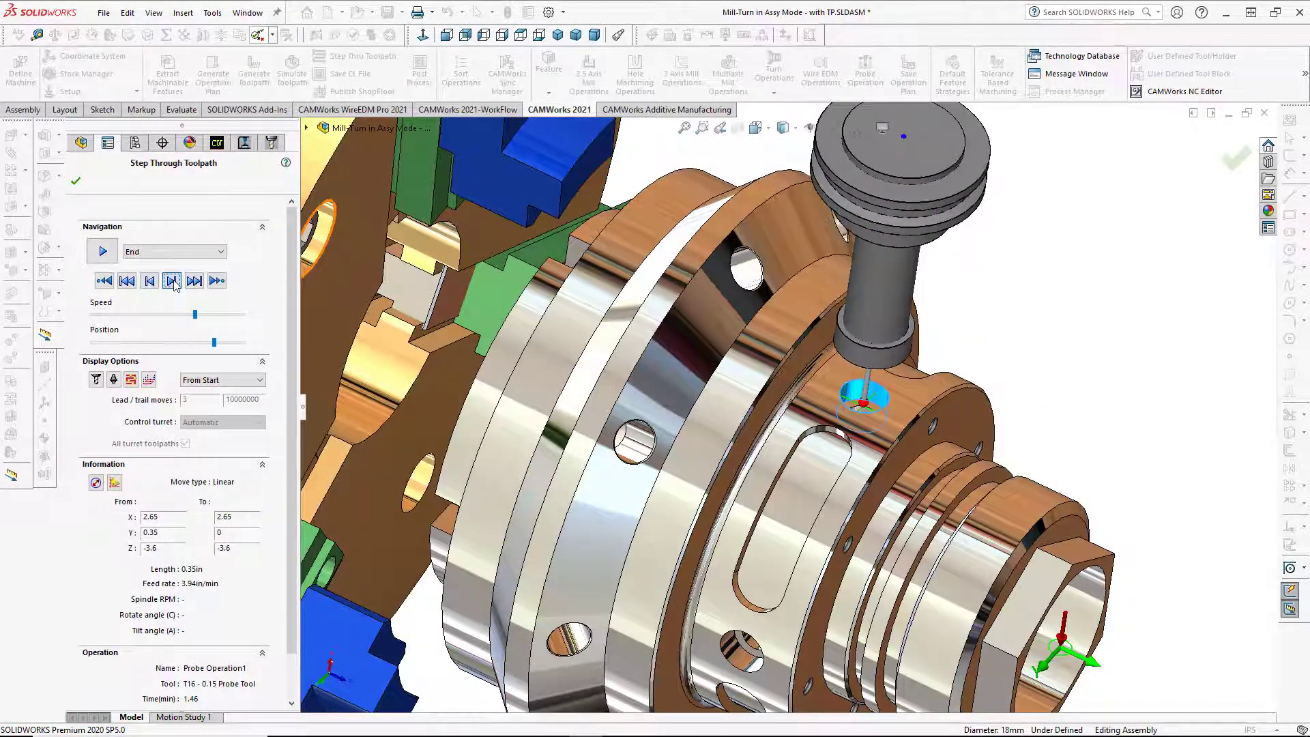
{"action": "left_click", "coordinate": [172, 281]}
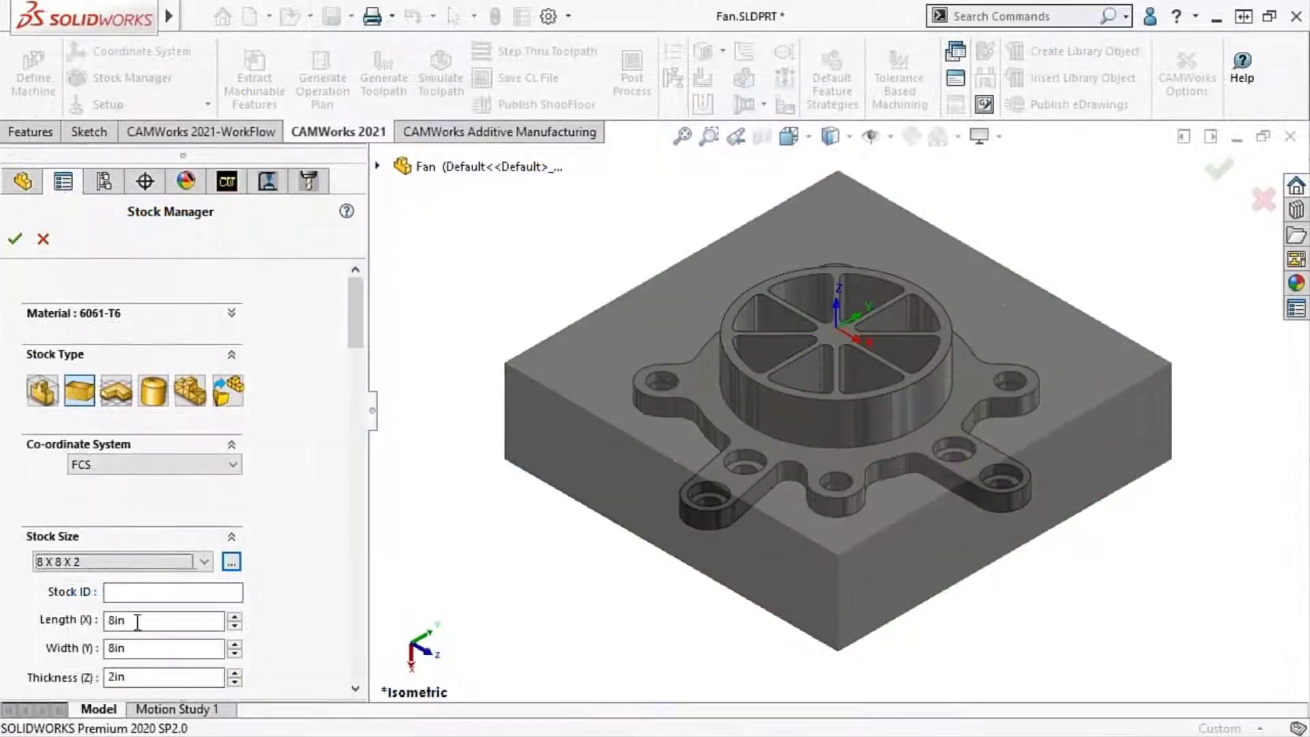
Change the Fan block stock's length (X) and width (Y) to 8.5in each, keeping 2in thickness
{"action": "left_click_drag", "start_coordinate": [133, 621], "coordinate": [104, 621]}
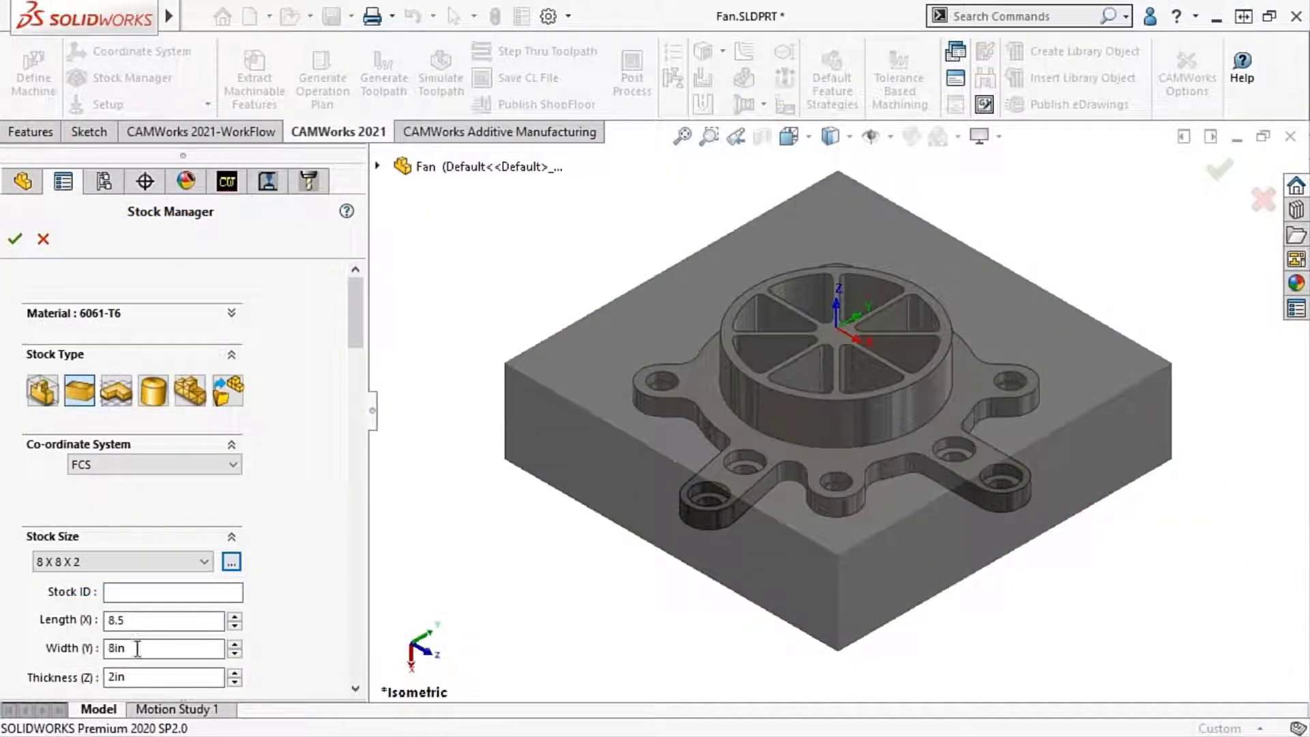
{"action": "key", "text": "Tab"}
{"action": "type", "text": "8.5"}
{"action": "key", "text": "Return"}
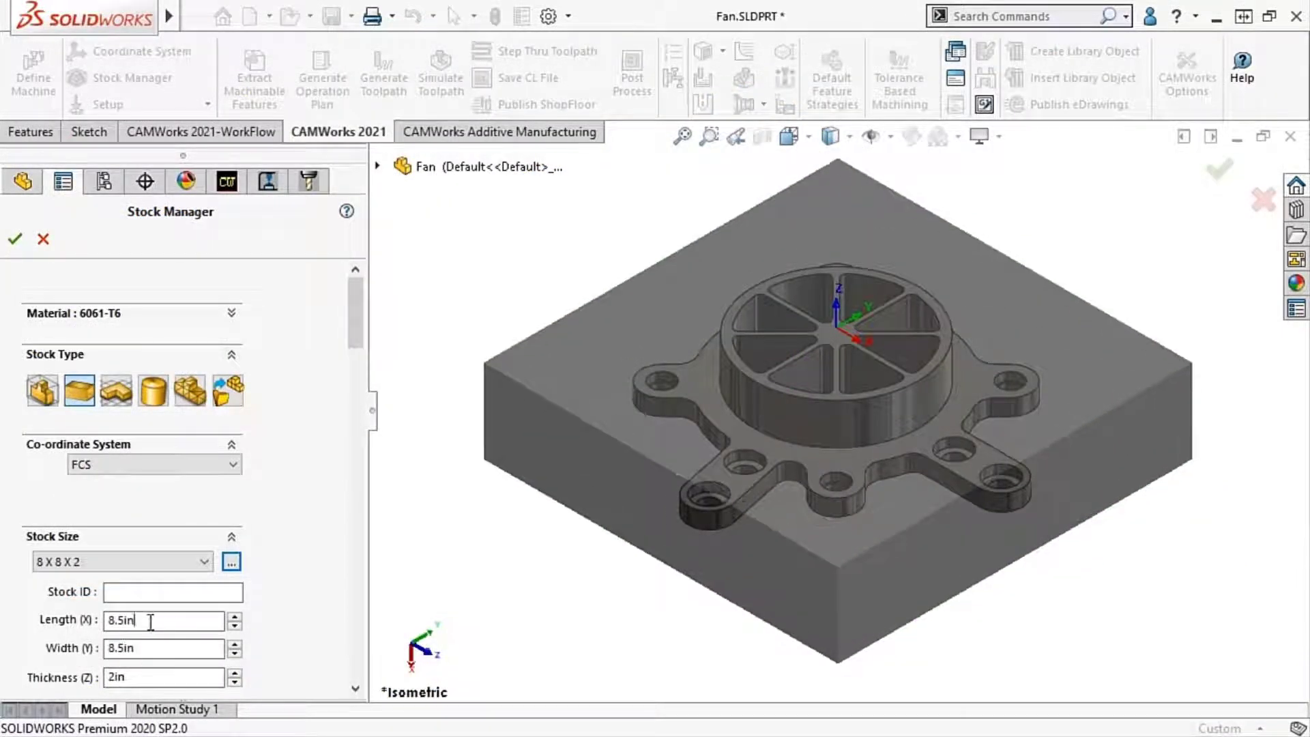
{"action": "left_click_drag", "start_coordinate": [354, 314], "coordinate": [351, 375]}
Save the 8.5 x 8.5 x 2in stock to TechDB and enable Minimize tilting in gouge checking
{"action": "left_click", "coordinate": [142, 433]}
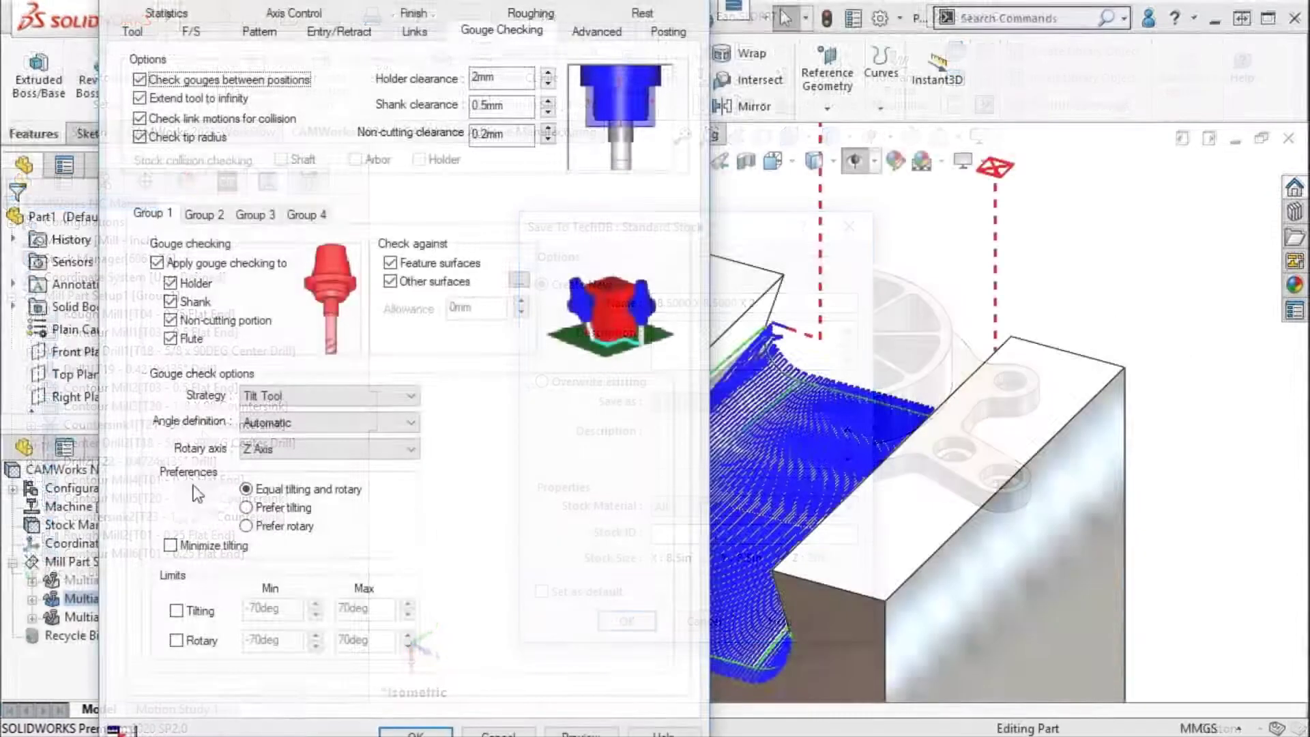
{"action": "left_click", "coordinate": [167, 546]}
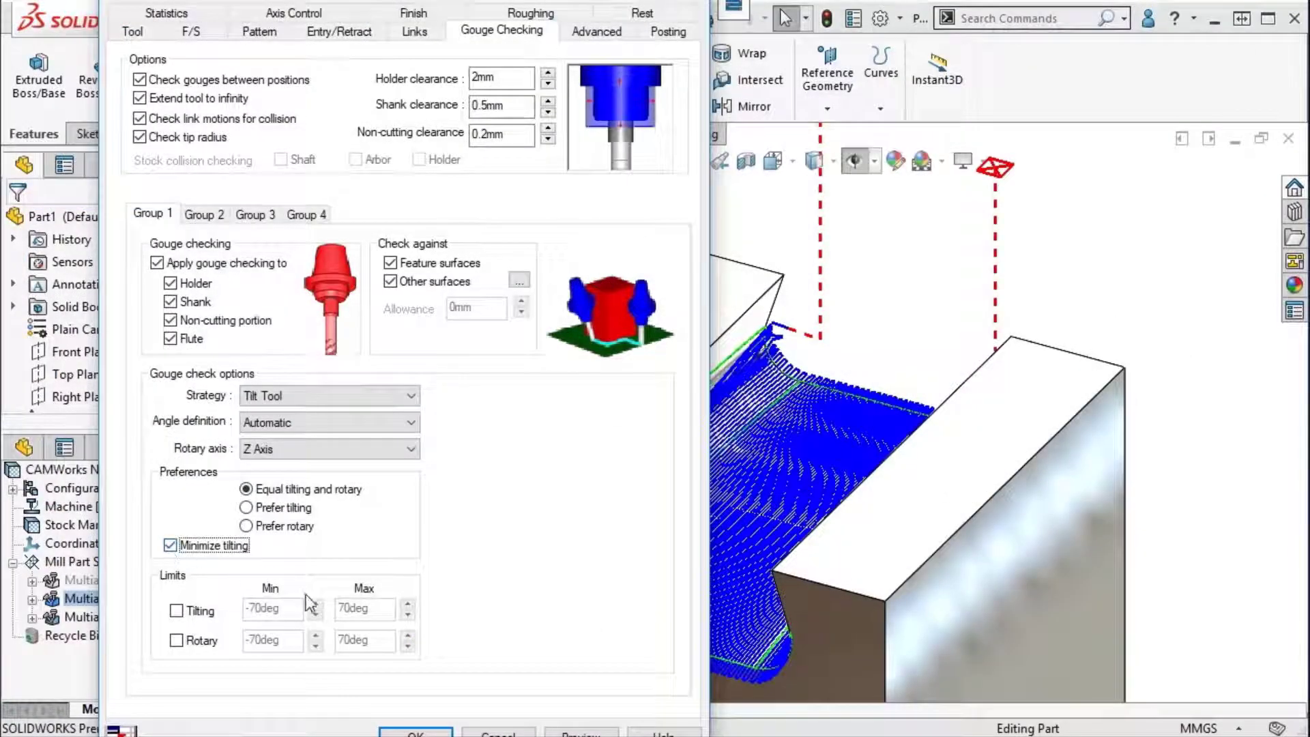
{"action": "left_click", "coordinate": [411, 730]}
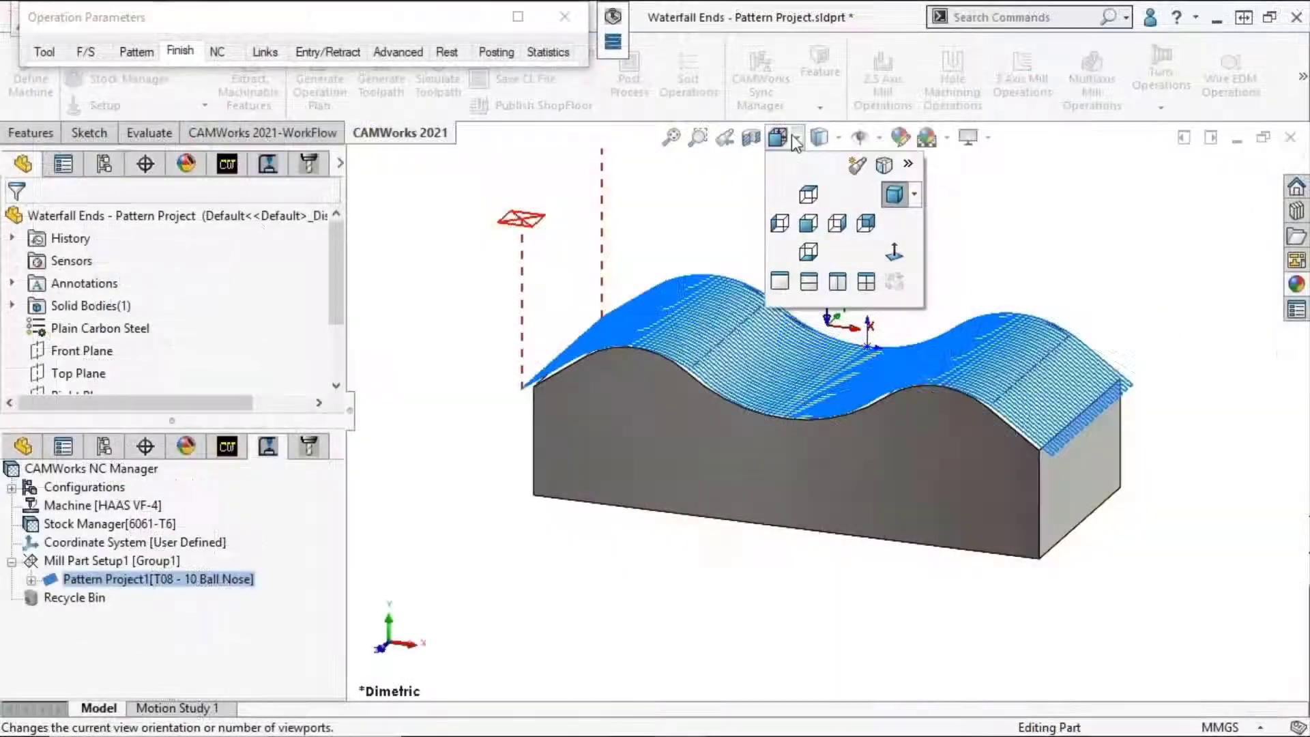
View Waterfall Ends from the Front and step the ball-nose Pattern Project toolpath one move
{"action": "left_click", "coordinate": [810, 223]}
{"action": "scroll", "coordinate": [564, 378], "scroll_direction": "down", "scroll_amount": 5}
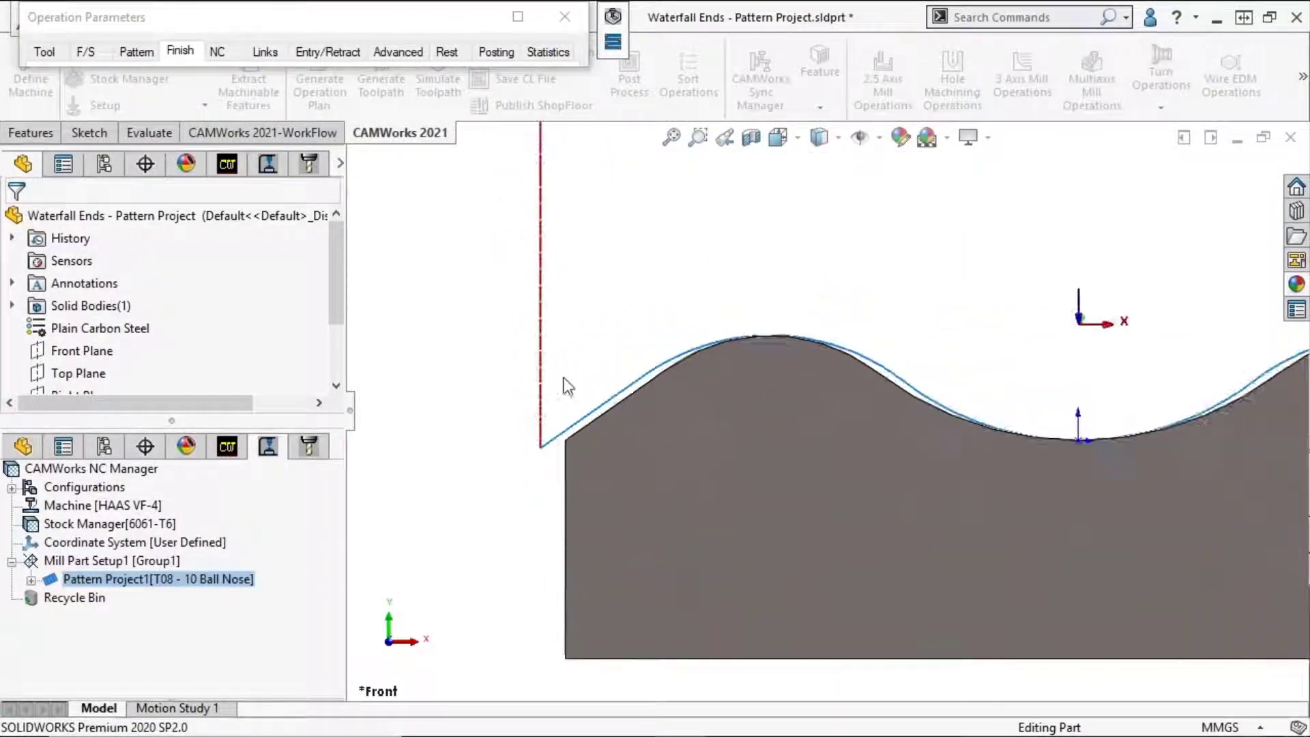
{"action": "left_click", "coordinate": [613, 42]}
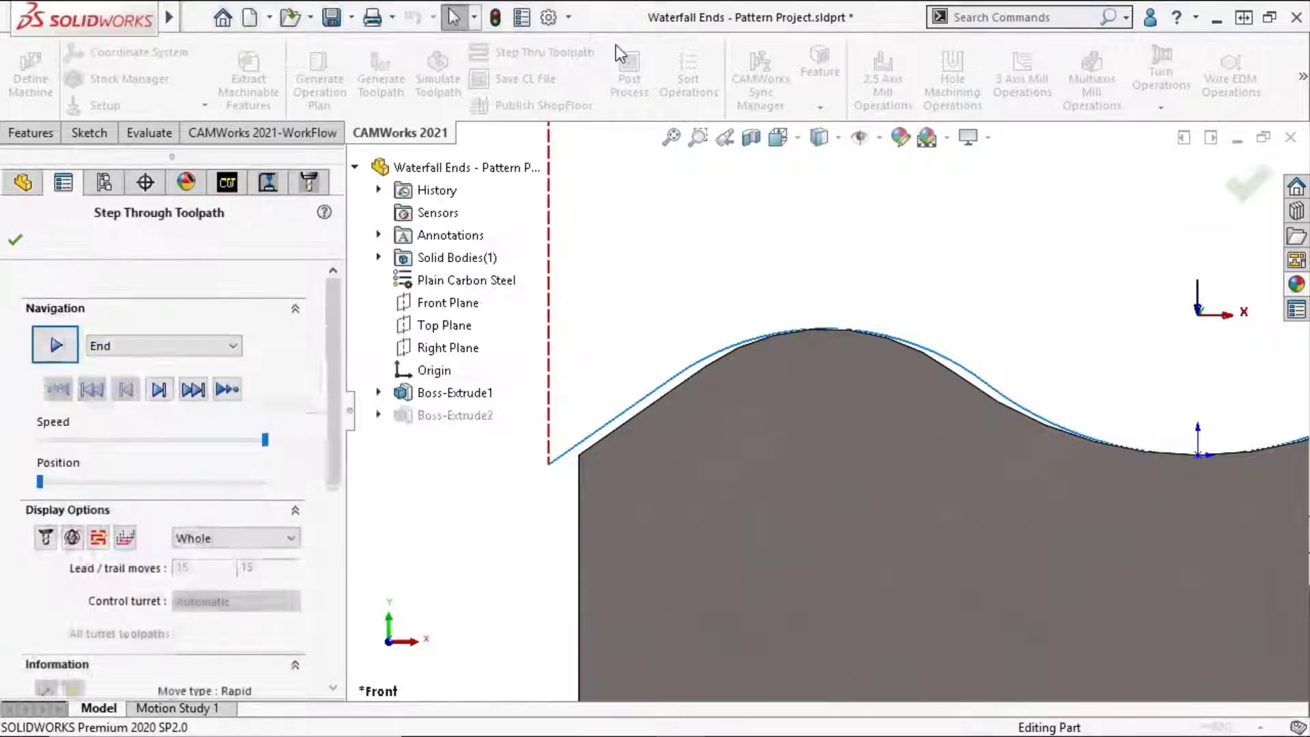
{"action": "left_click", "coordinate": [158, 392]}
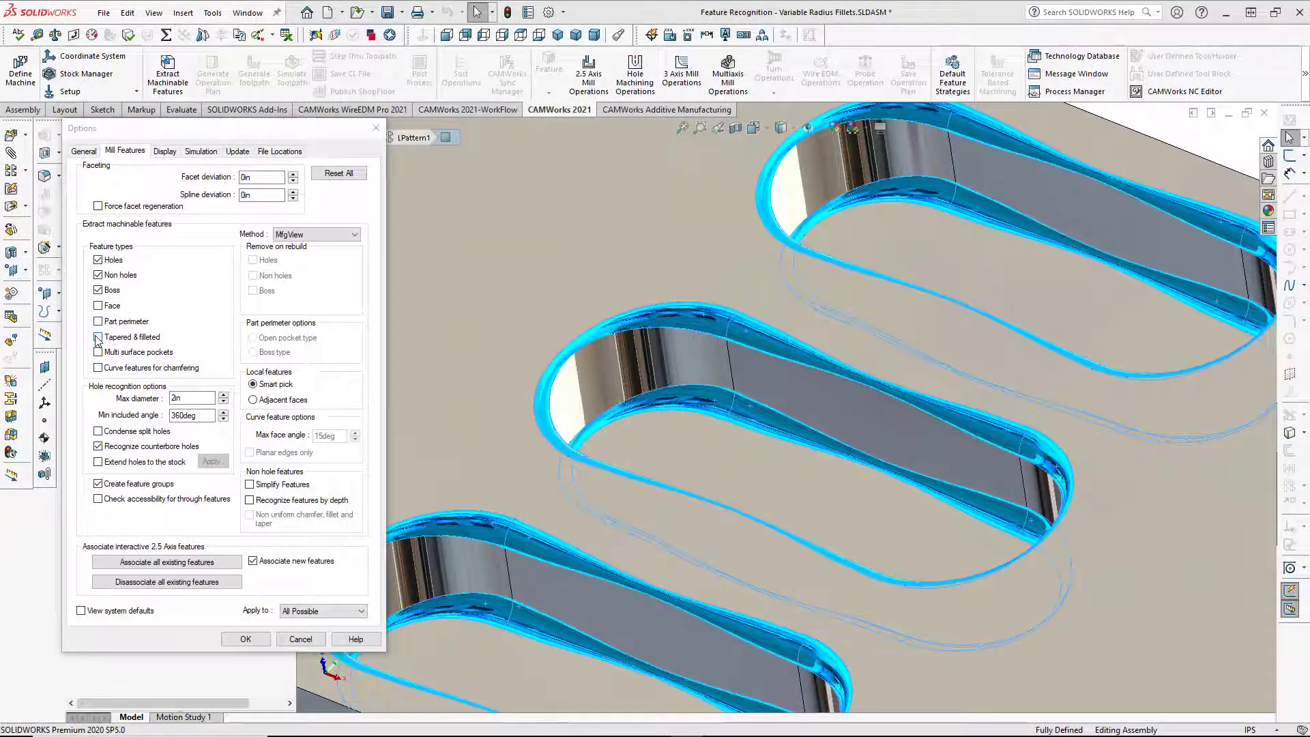
Enable Multi surface pockets in Mill Features options and extract machinable features from the fillets part
{"action": "left_click", "coordinate": [98, 337]}
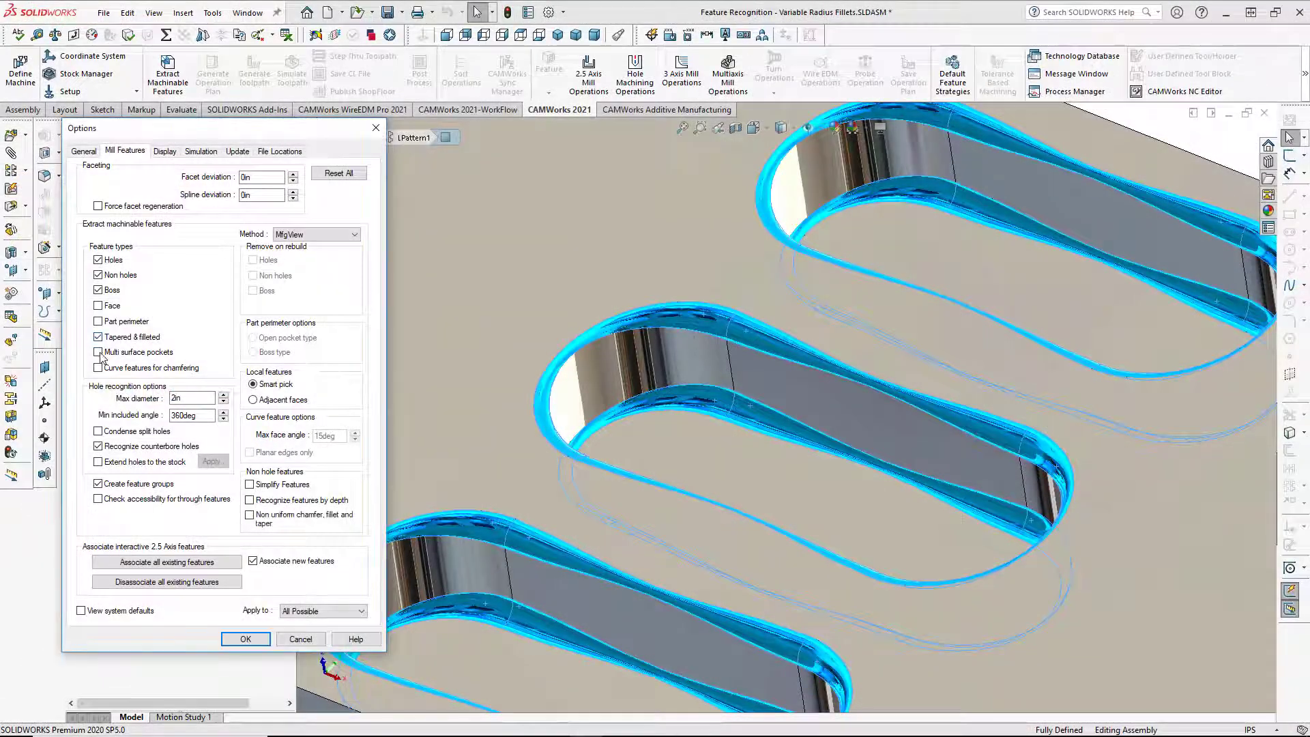
{"action": "left_click", "coordinate": [245, 639]}
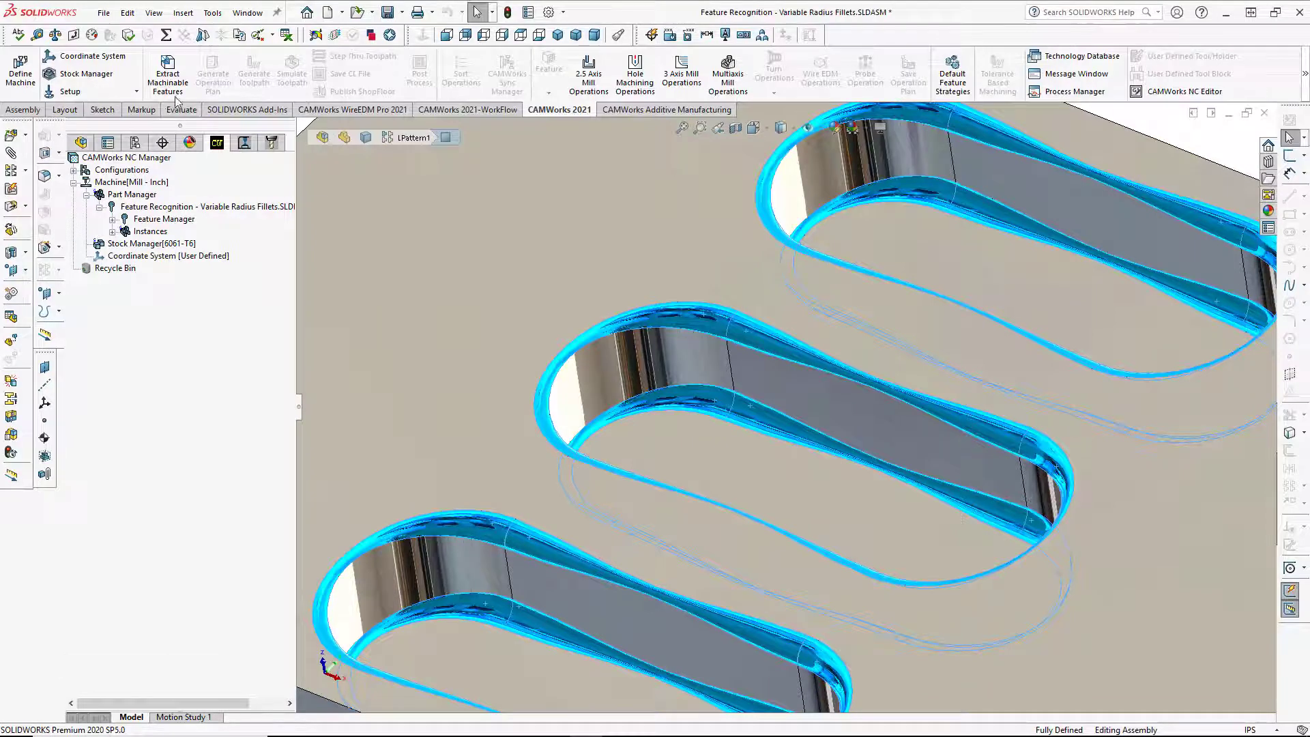
{"action": "left_click", "coordinate": [176, 91]}
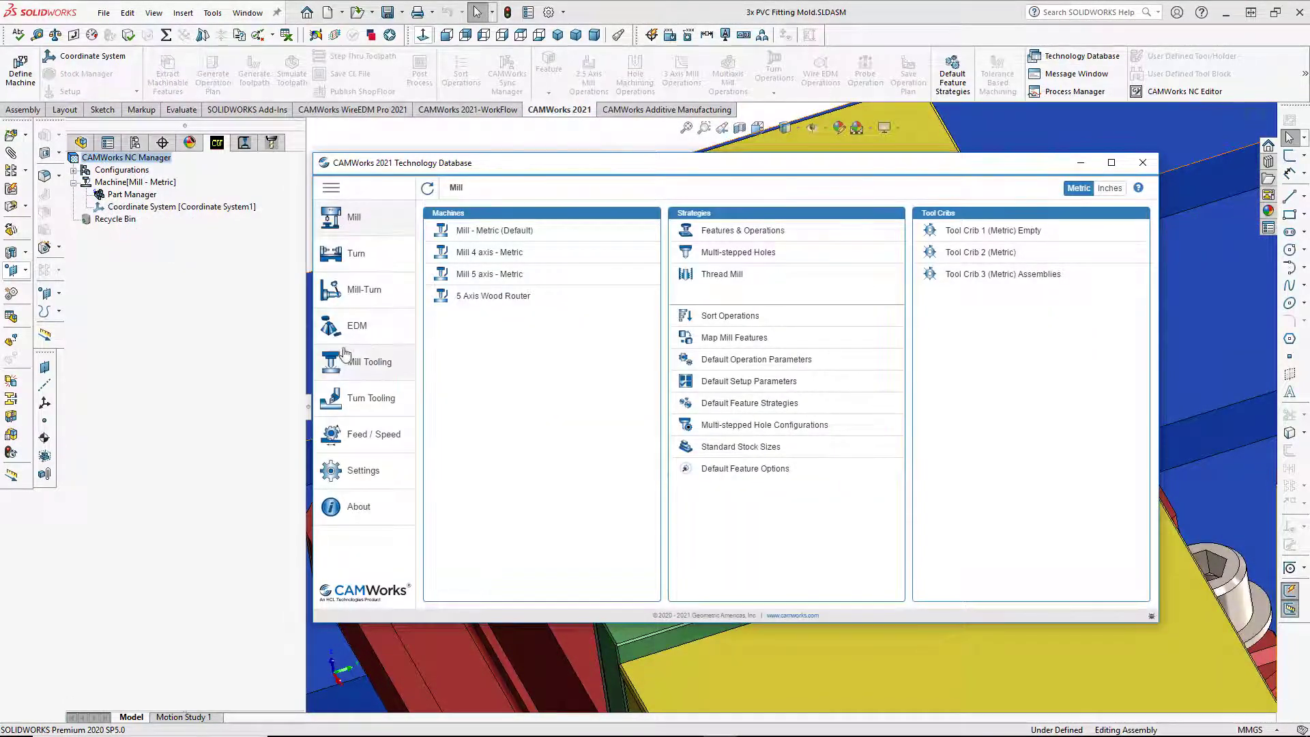
List the Flat End Mill cutters under Mill Tooling and start the Import Harvey Tool command
{"action": "left_click", "coordinate": [344, 355]}
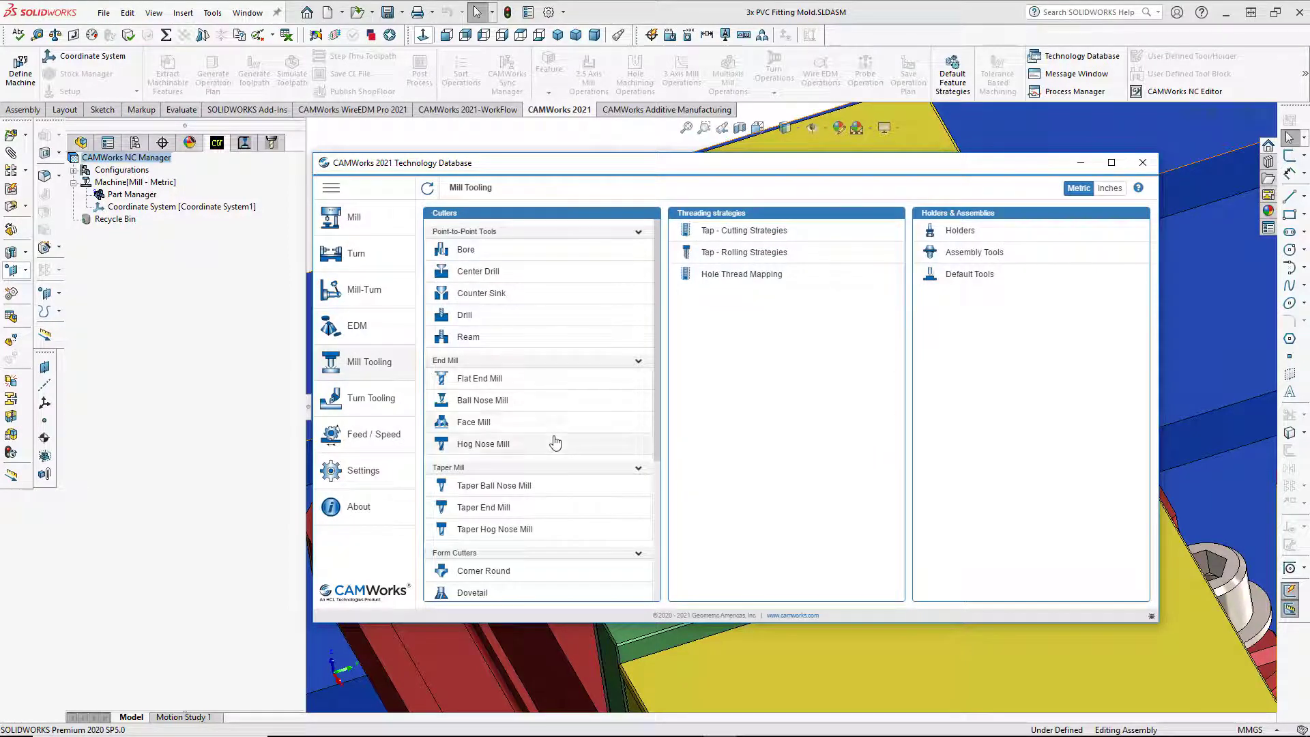
{"action": "left_click", "coordinate": [555, 378]}
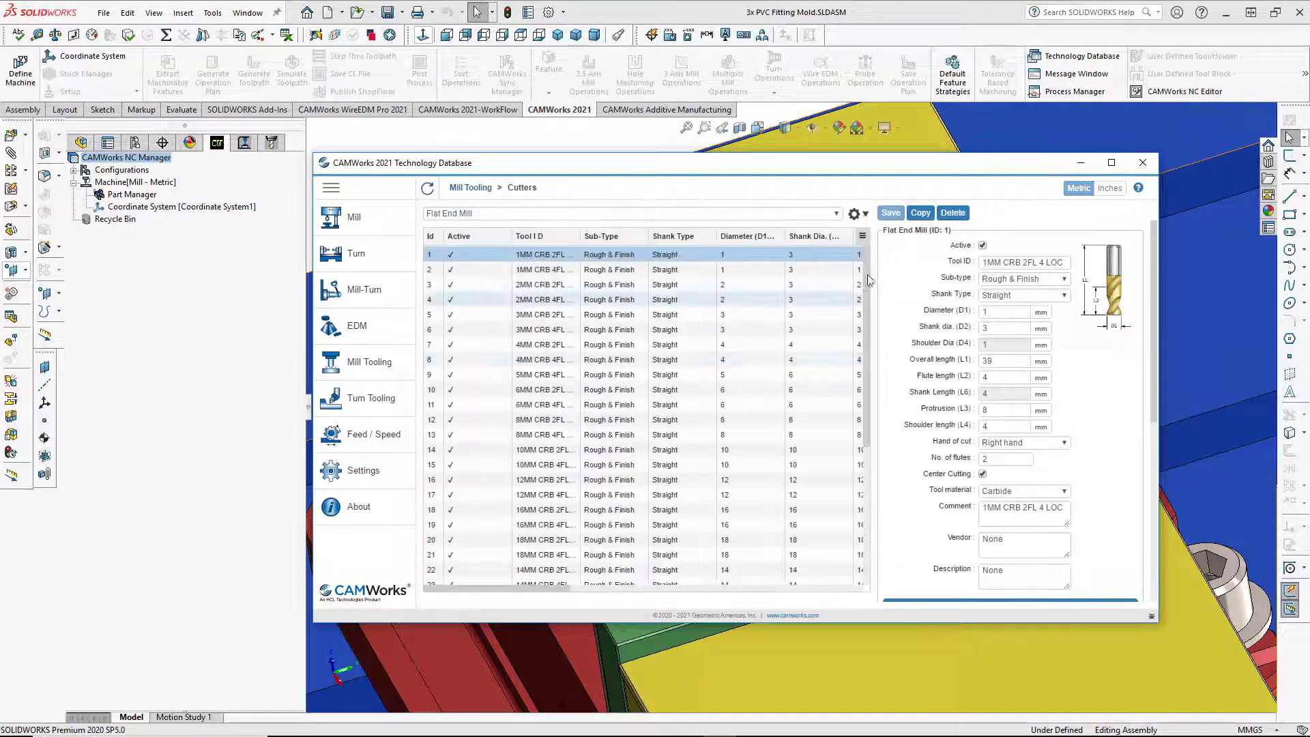
{"action": "left_click", "coordinate": [867, 215]}
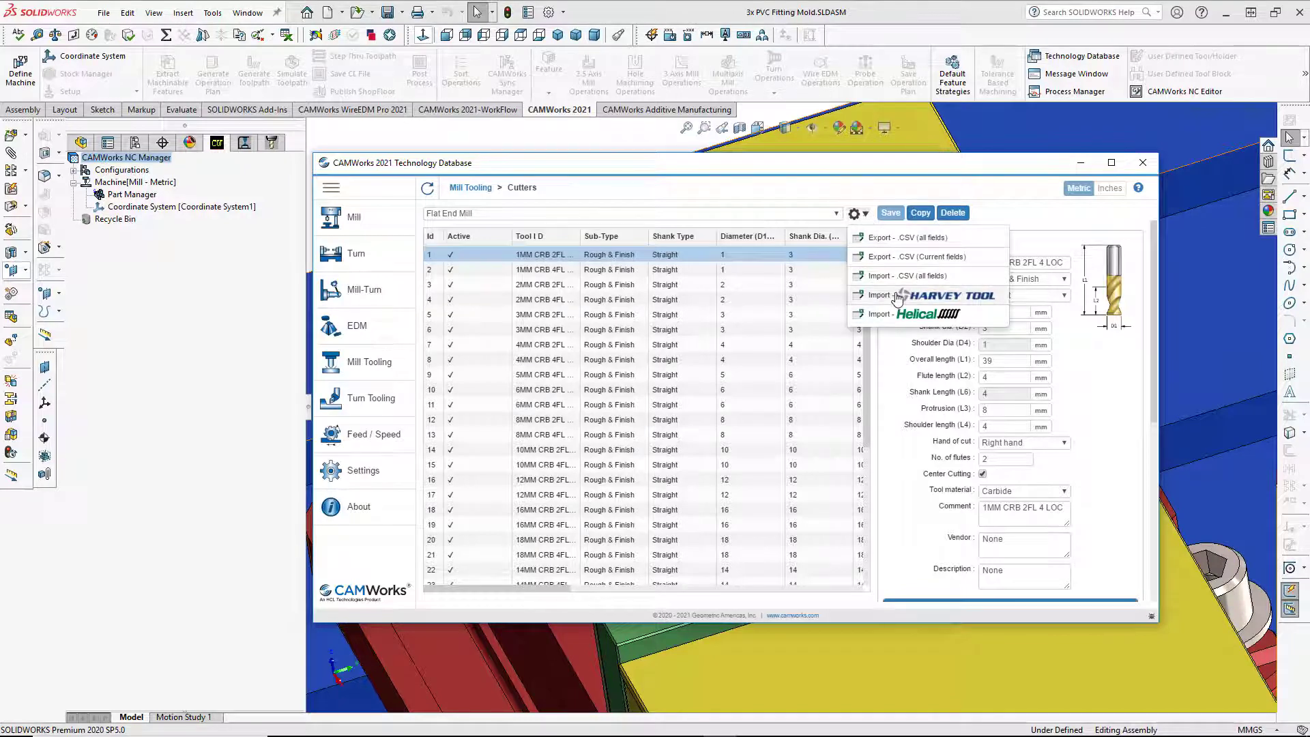
{"action": "left_click", "coordinate": [898, 298]}
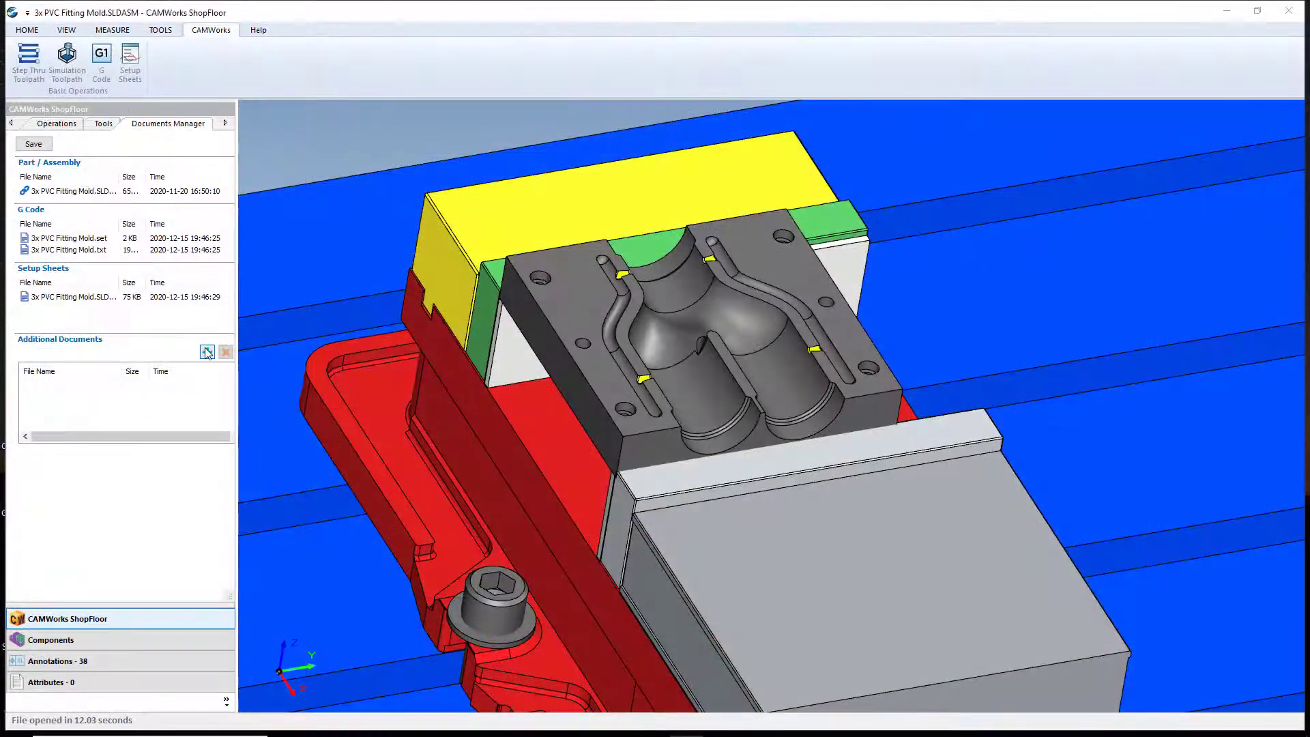
Add thread mill-2.jpg and Dovetail.jpg as Additional Documents to the PVC Fitting Mold job
{"action": "left_click", "coordinate": [207, 352]}
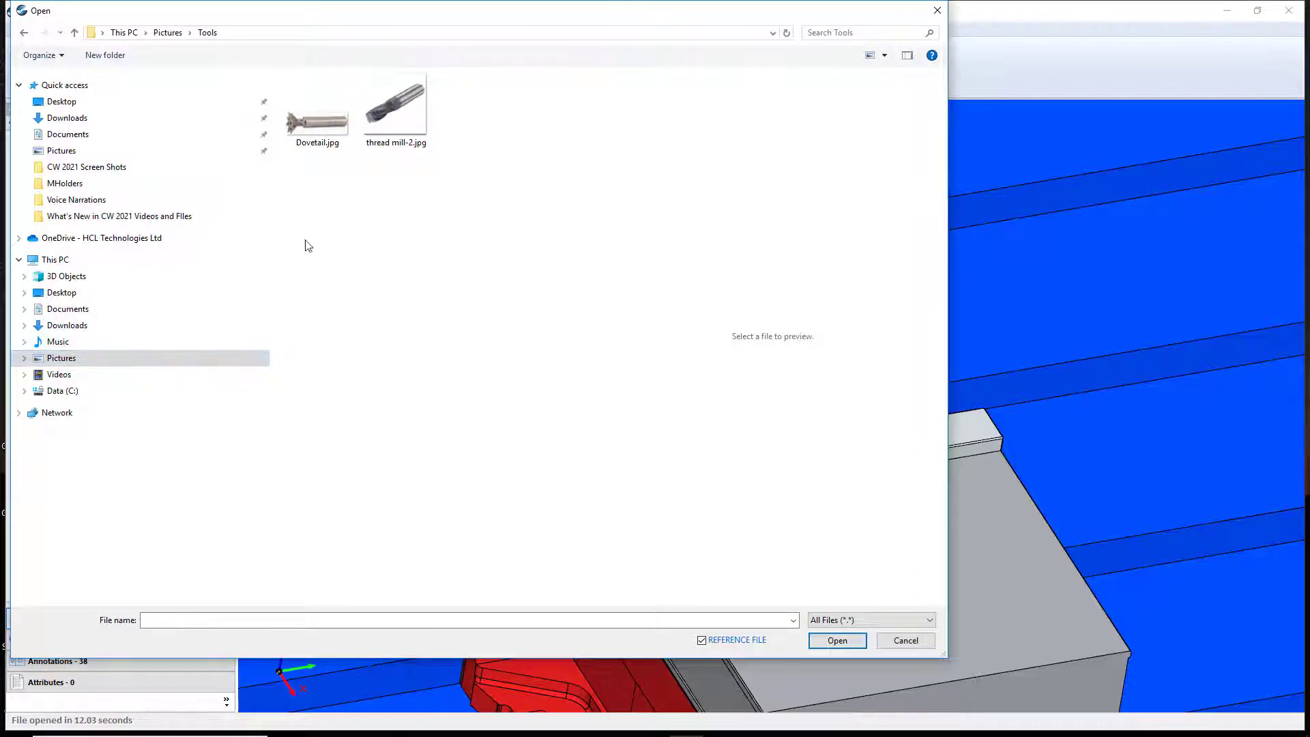
{"action": "double_click", "coordinate": [390, 136]}
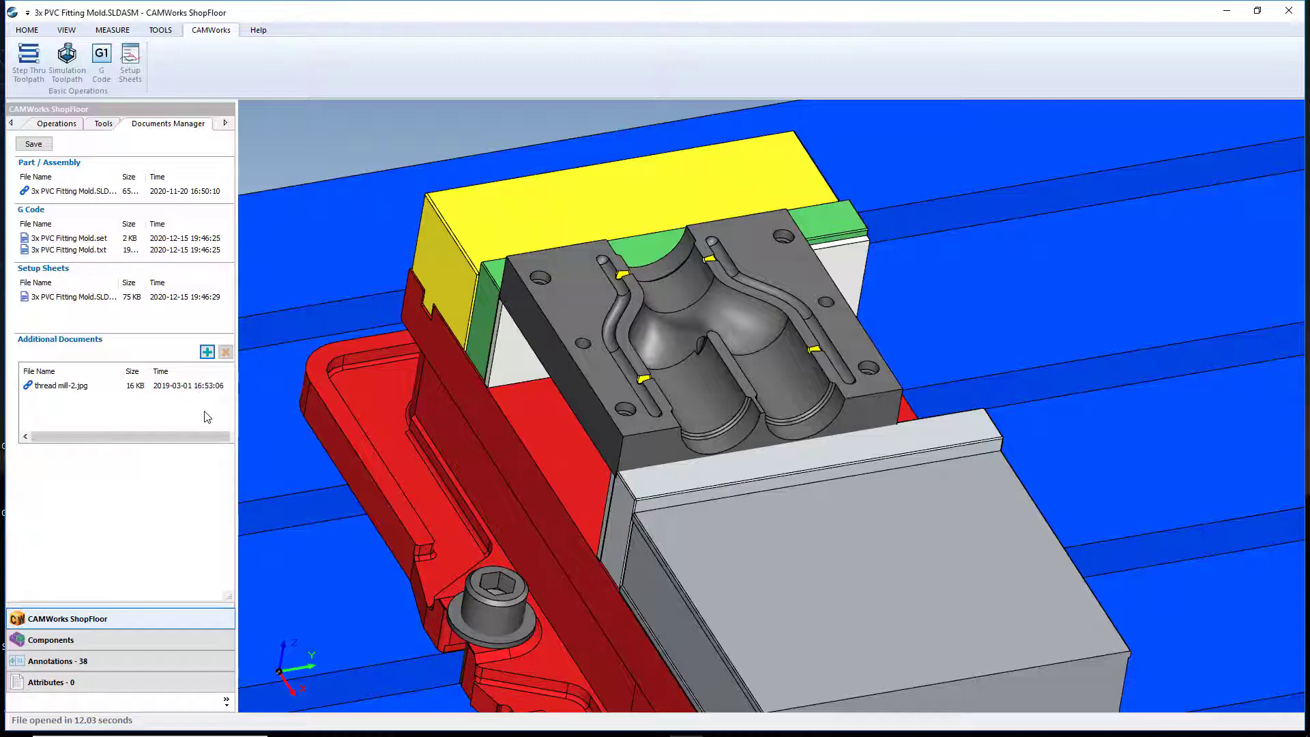
{"action": "left_click", "coordinate": [207, 352]}
{"action": "left_click", "coordinate": [311, 136]}
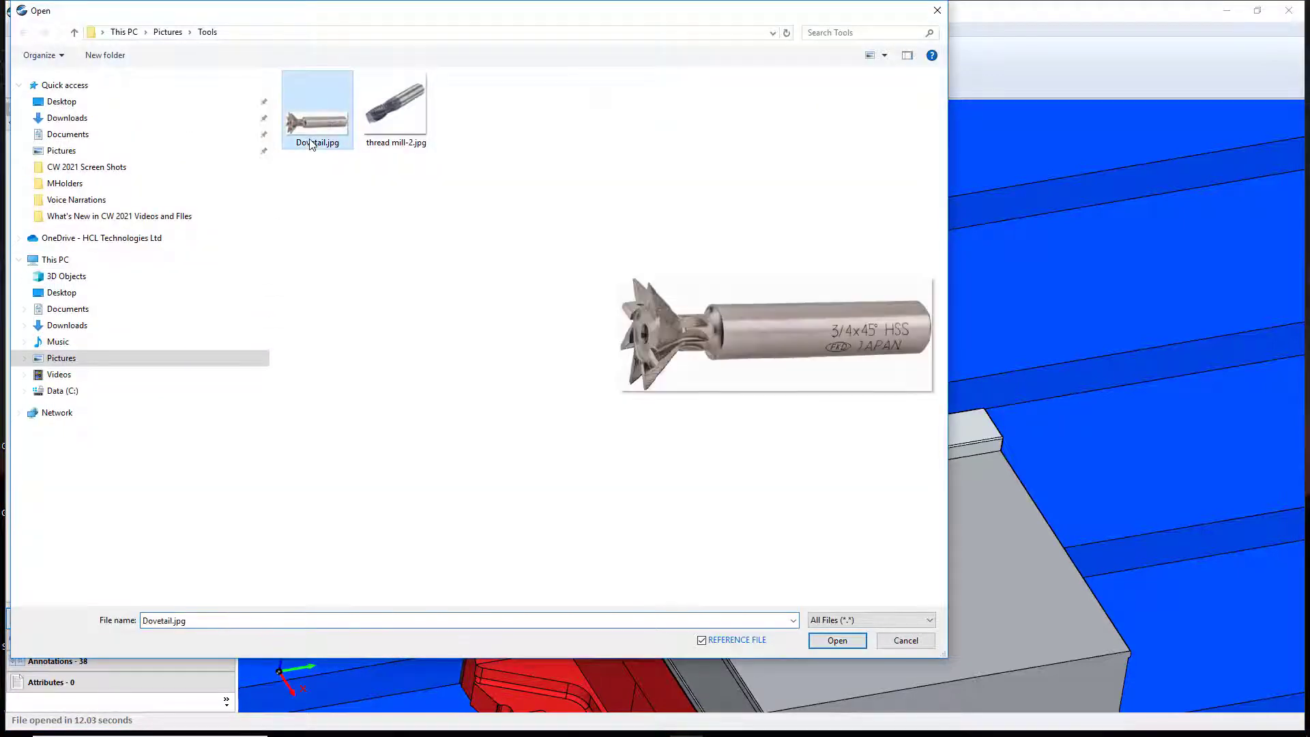
{"action": "left_click", "coordinate": [844, 640]}
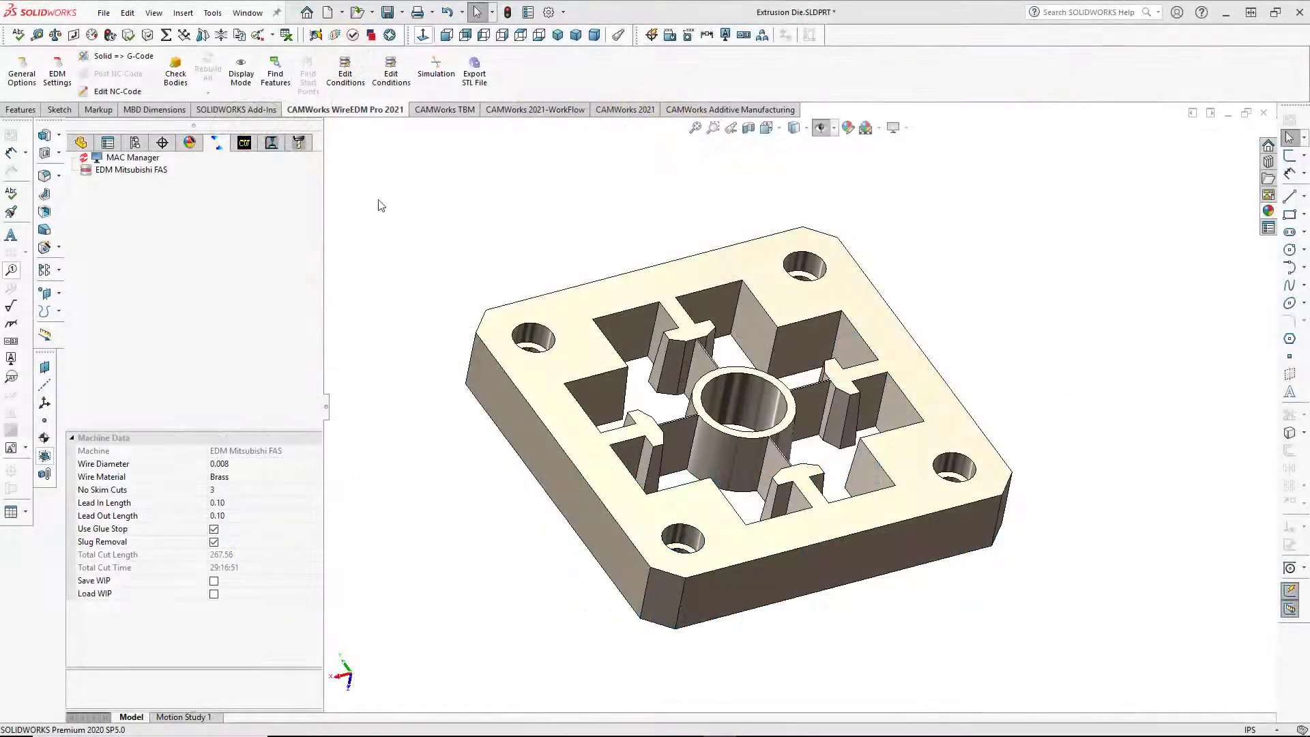
Run Solid => G-Code to generate the Extrusion Die wire EDM program, then start Simulation
{"action": "left_click", "coordinate": [150, 57]}
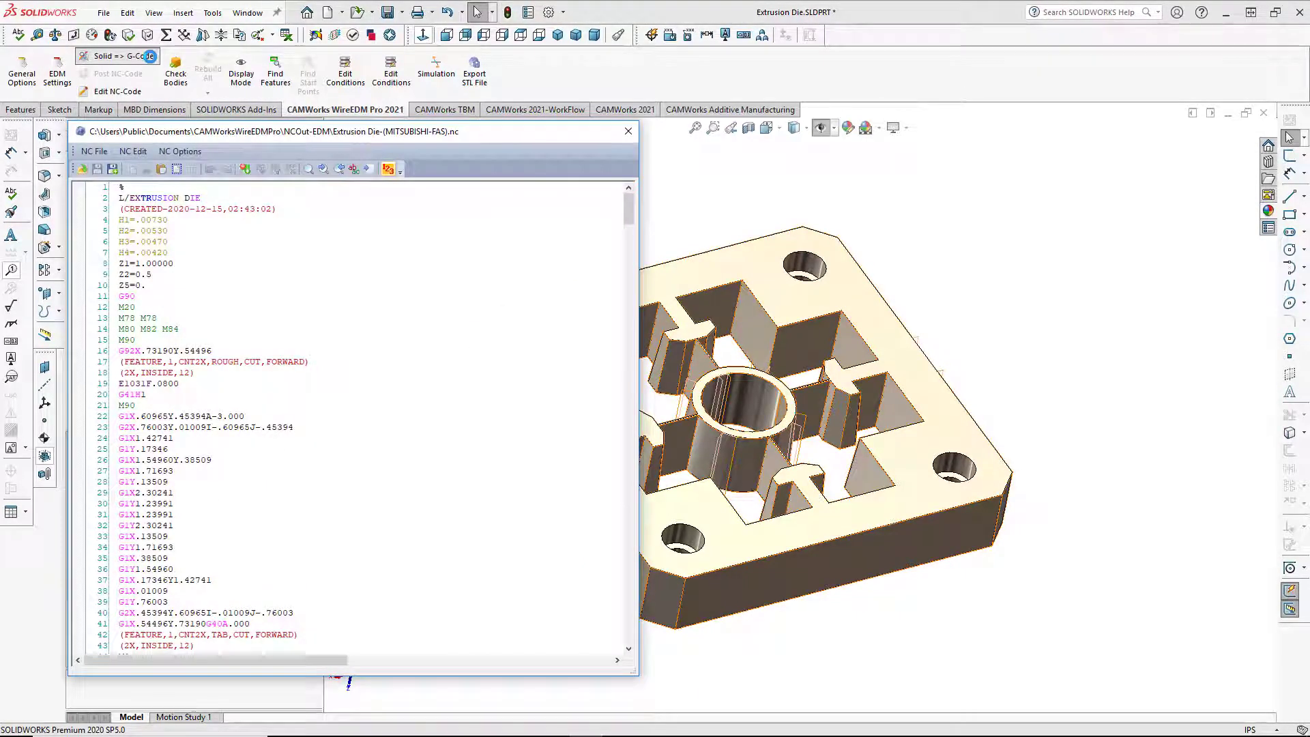
{"action": "left_click", "coordinate": [422, 67]}
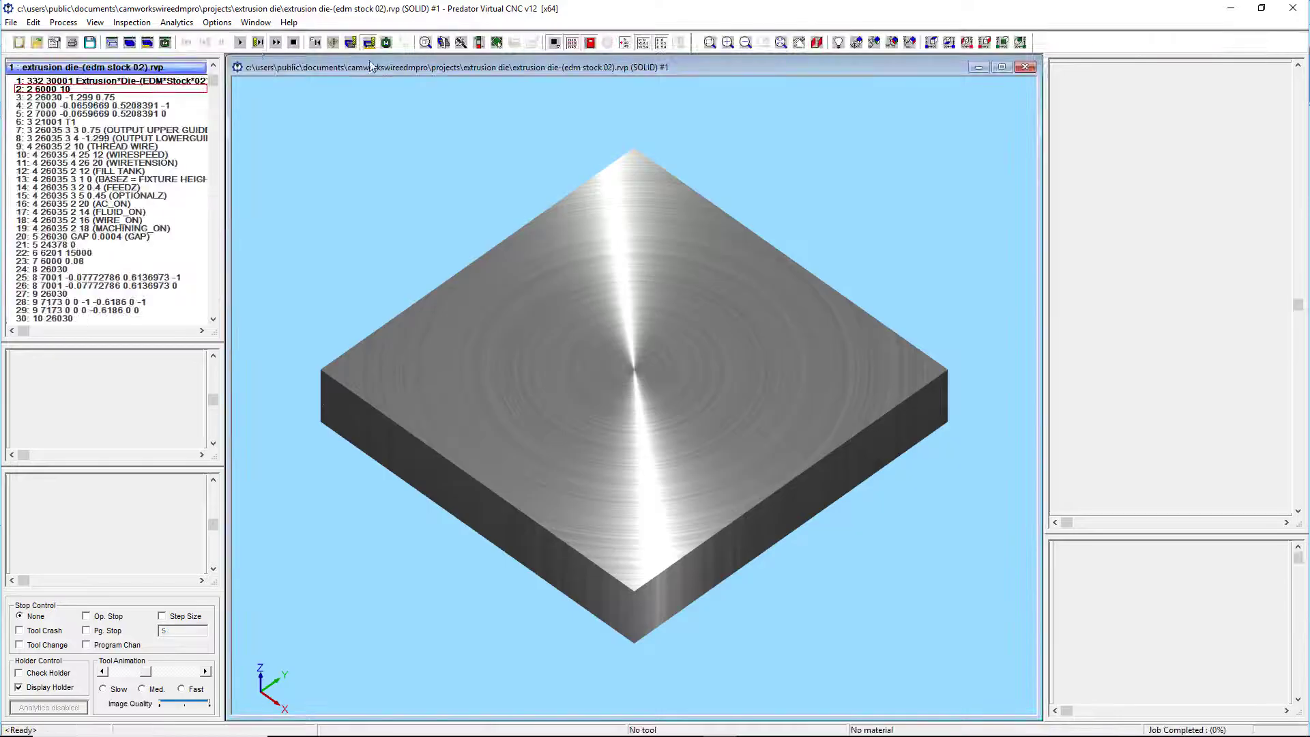
Play the Extrusion Die wire EDM simulation in Predator Virtual CNC
{"action": "left_click", "coordinate": [237, 43]}
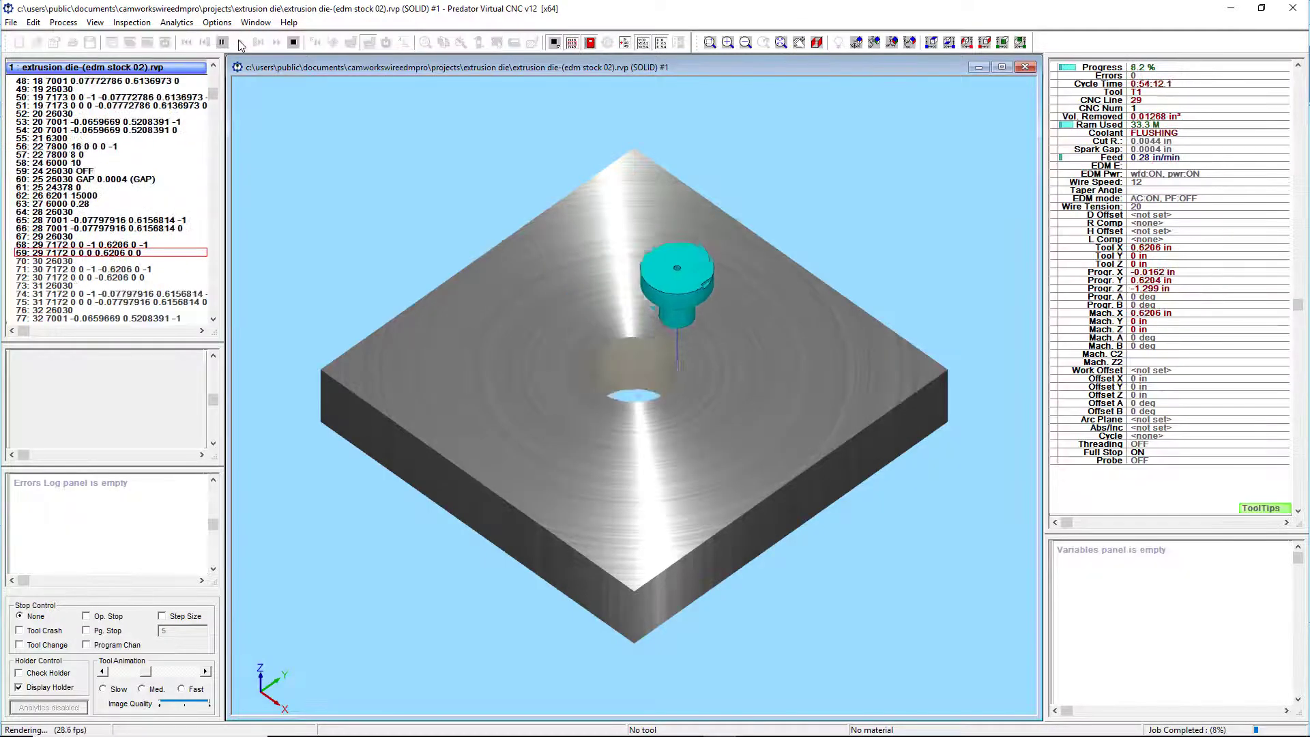